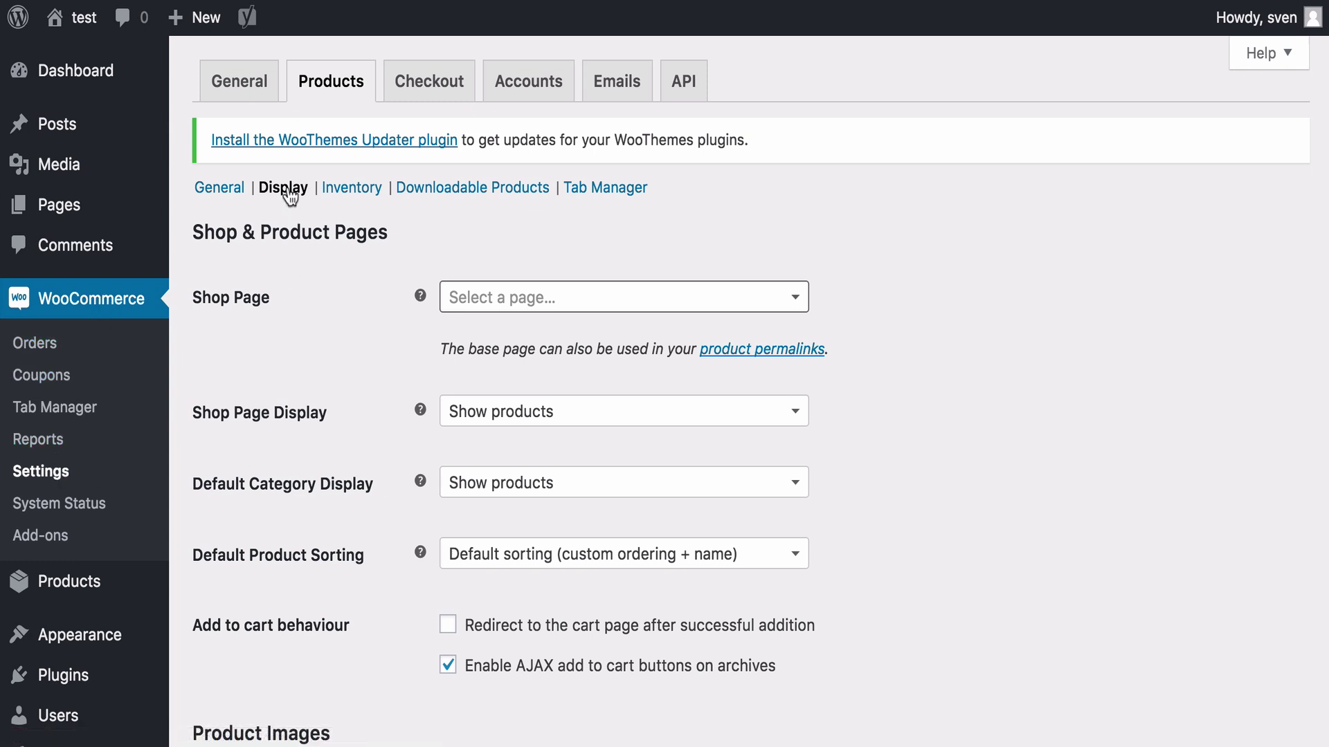
- Check the Shop Page choices, then view the System Status report flagging the nonexistent store pages
left_click(491, 307)
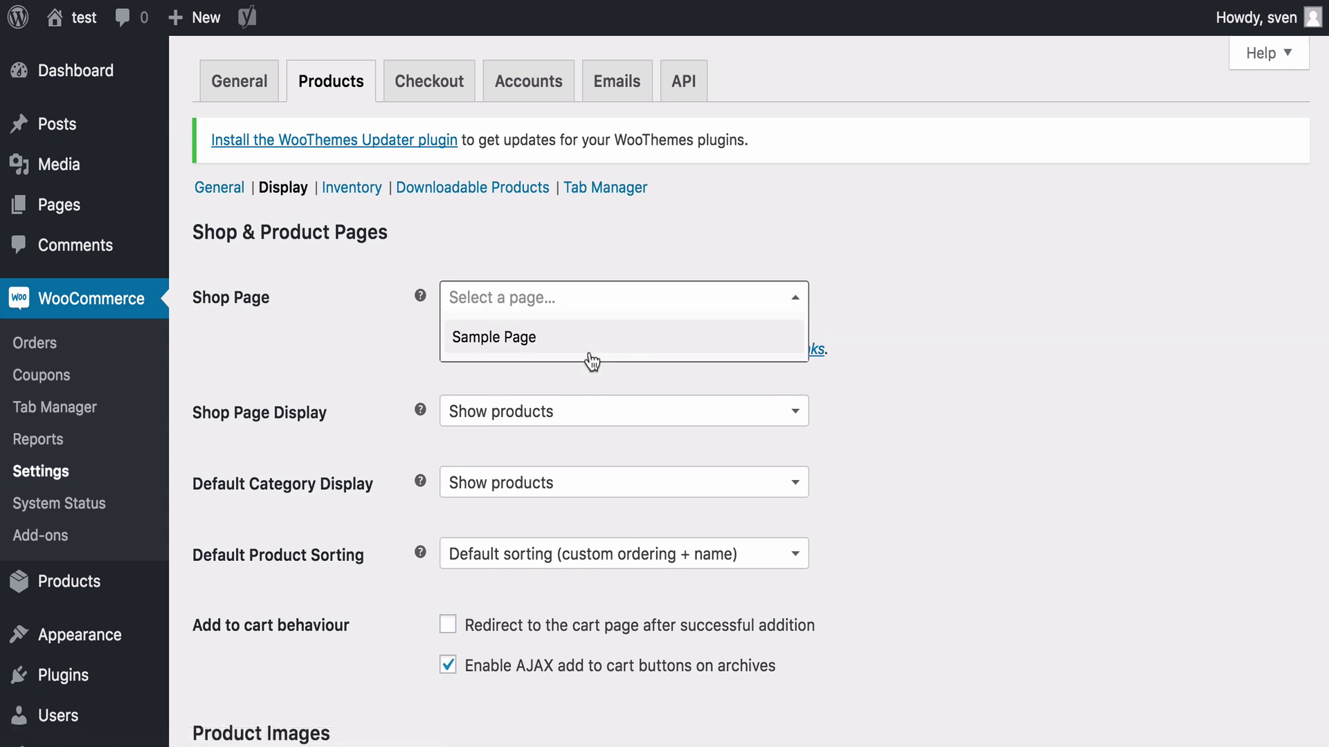
left_click(597, 296)
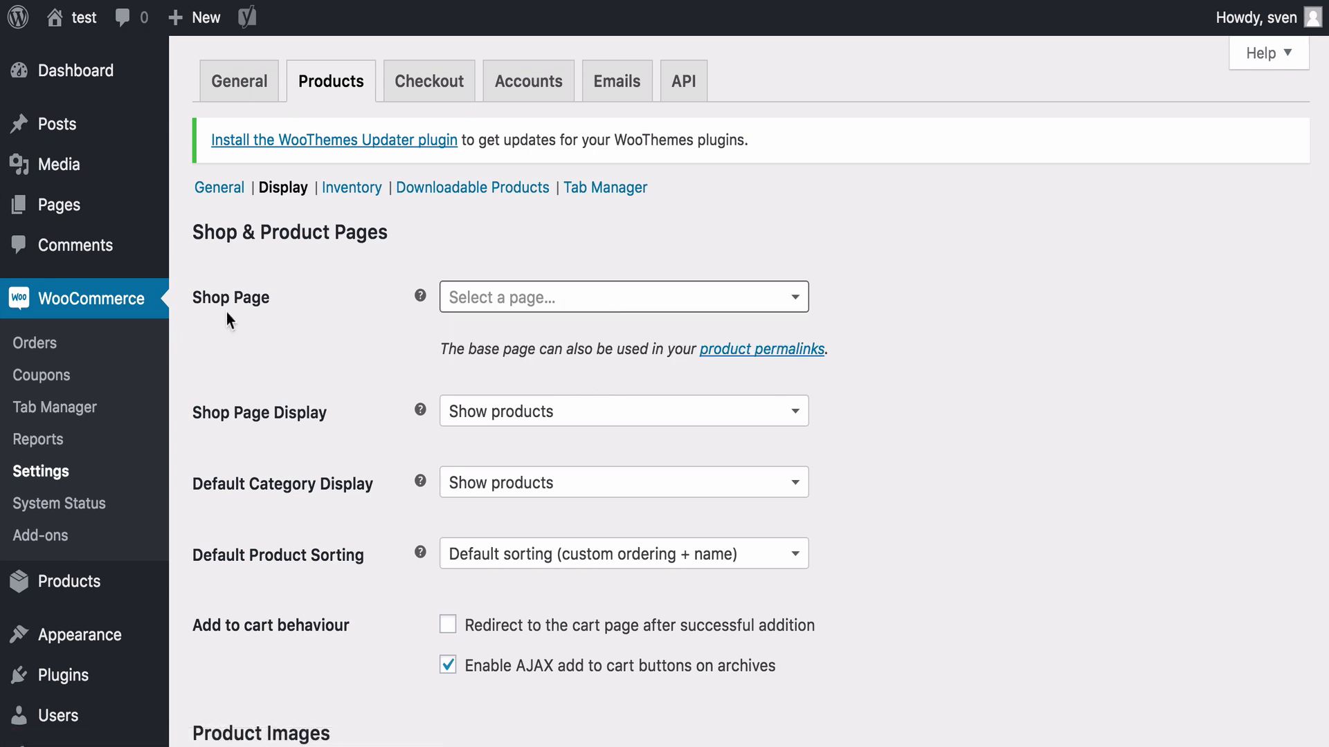
left_click(52, 507)
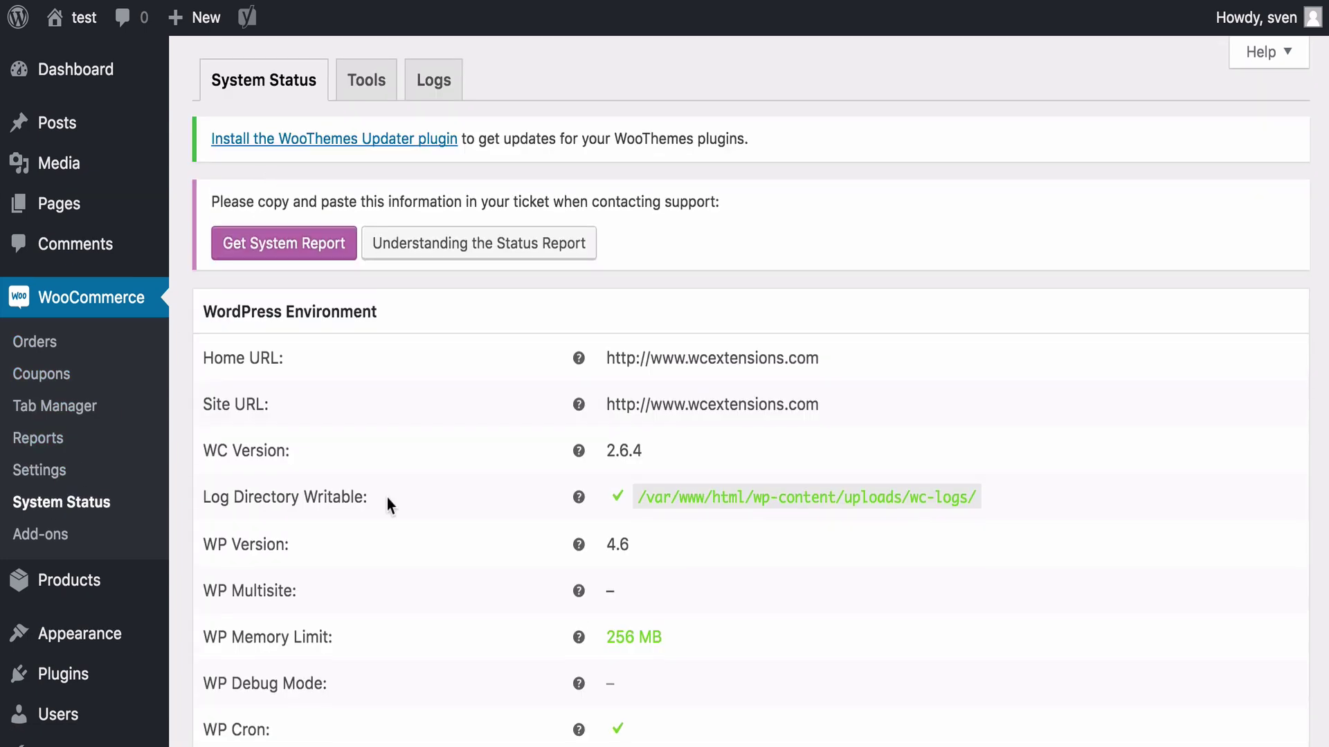
scroll(387, 496, "down", 3)
scroll(386, 497, "down", 5)
scroll(387, 497, "down", 4)
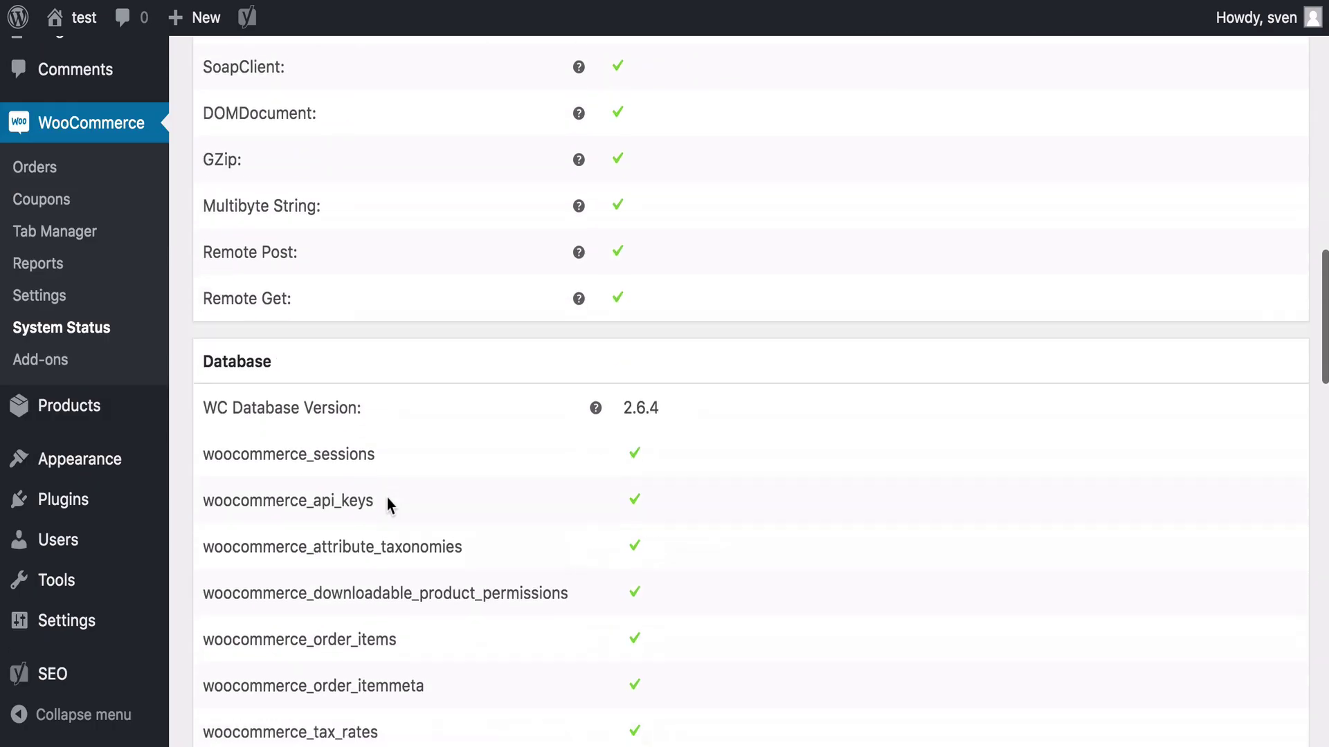
scroll(387, 498, "down", 2)
scroll(388, 497, "down", 3)
scroll(387, 498, "down", 9)
scroll(387, 498, "down", 5)
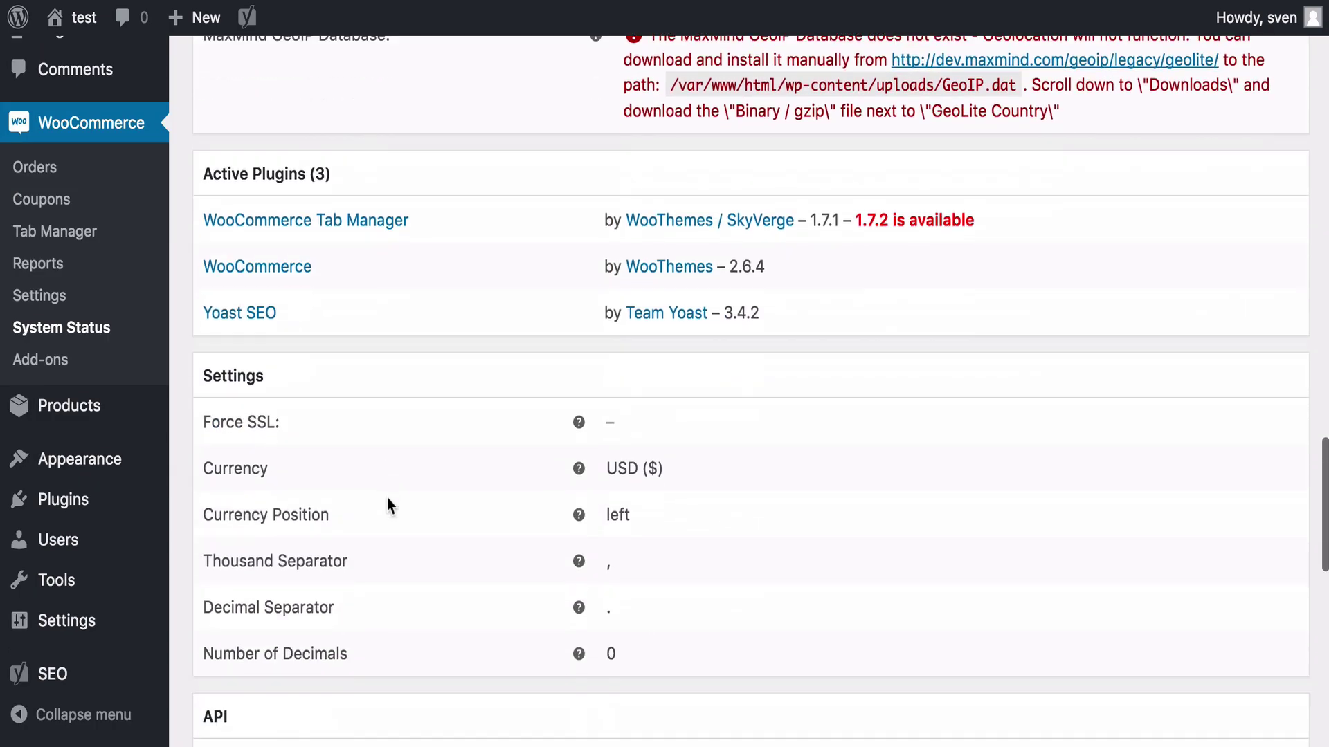
scroll(388, 506, "down", 2)
scroll(387, 506, "down", 4)
scroll(388, 506, "down", 5)
scroll(387, 506, "down", 1)
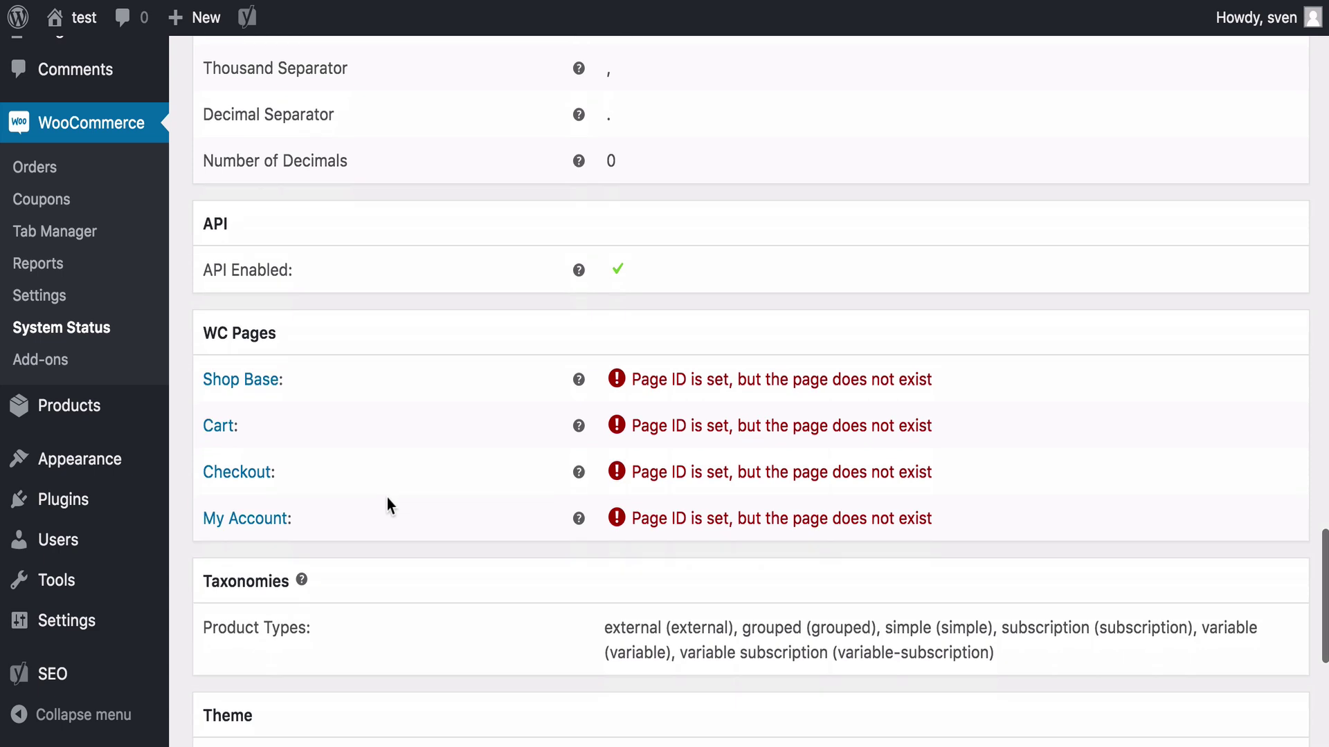
scroll(388, 506, "down", 2)
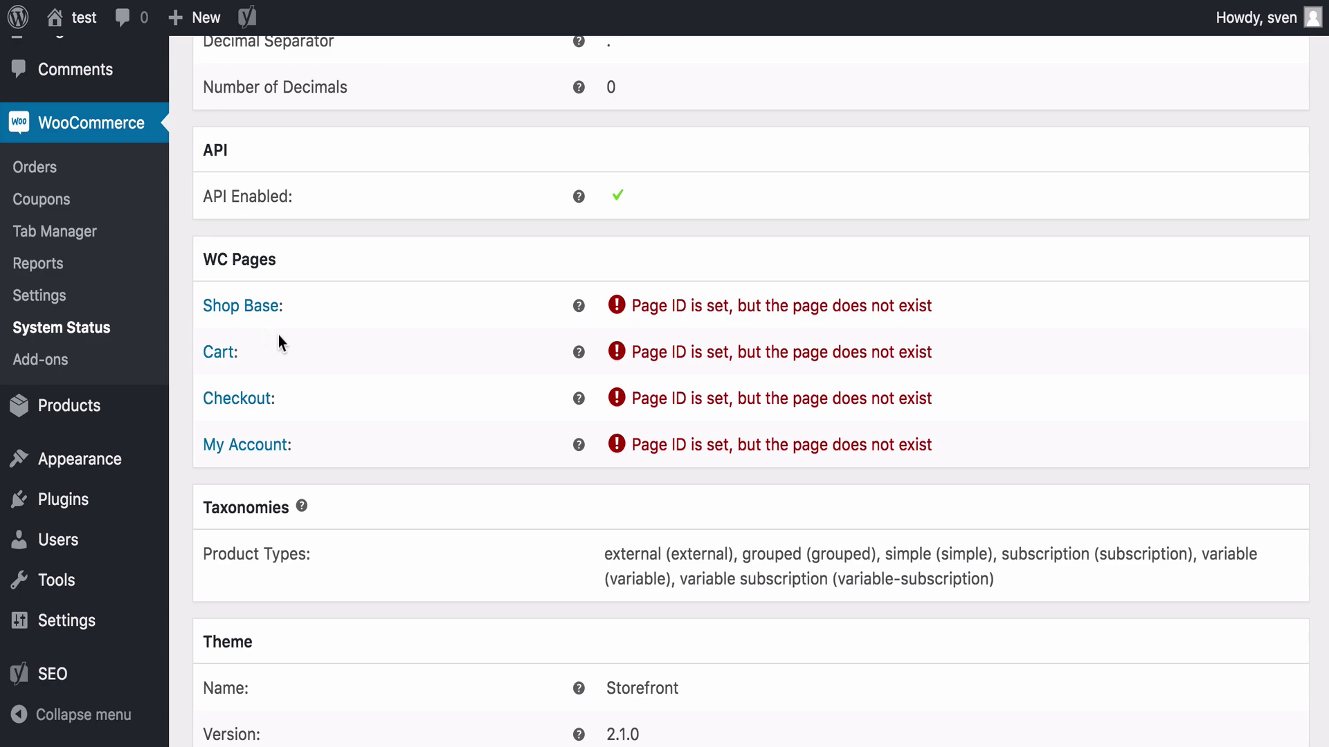
scroll(278, 336, "up", 1)
scroll(280, 356, "up", 3)
scroll(280, 356, "up", 3)
scroll(280, 356, "up", 5)
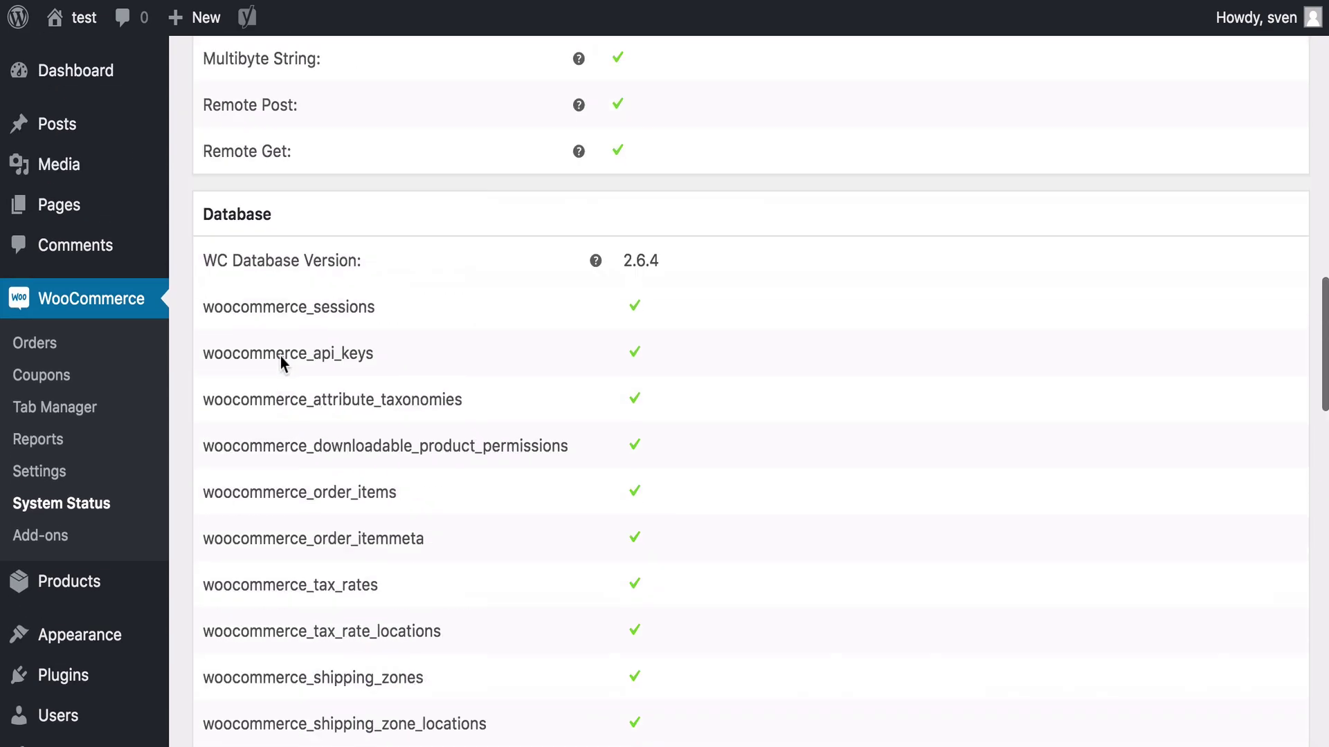
scroll(280, 356, "up", 10)
scroll(281, 356, "up", 8)
scroll(281, 356, "up", 3)
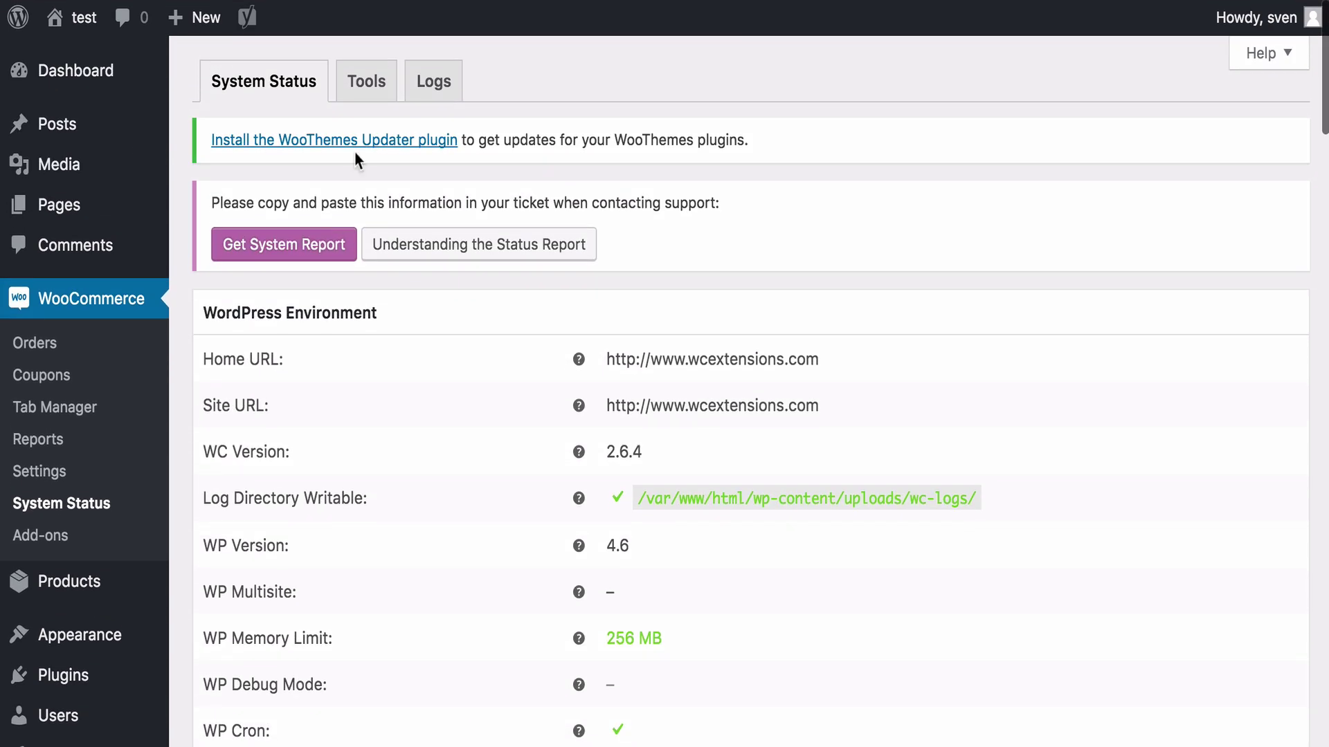
- Run the Install WooCommerce Pages tool from the System Status Tools tab
left_click(364, 94)
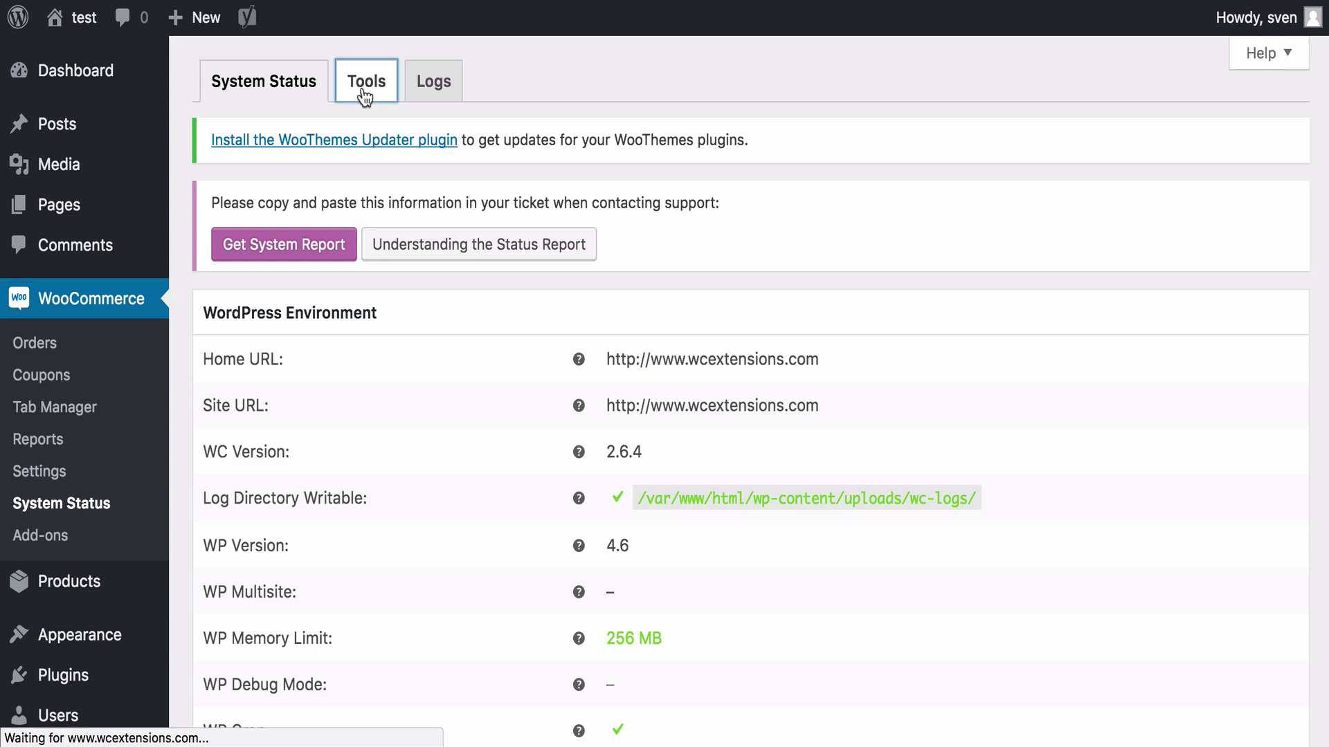
scroll(424, 295, "down", 1)
scroll(423, 295, "down", 3)
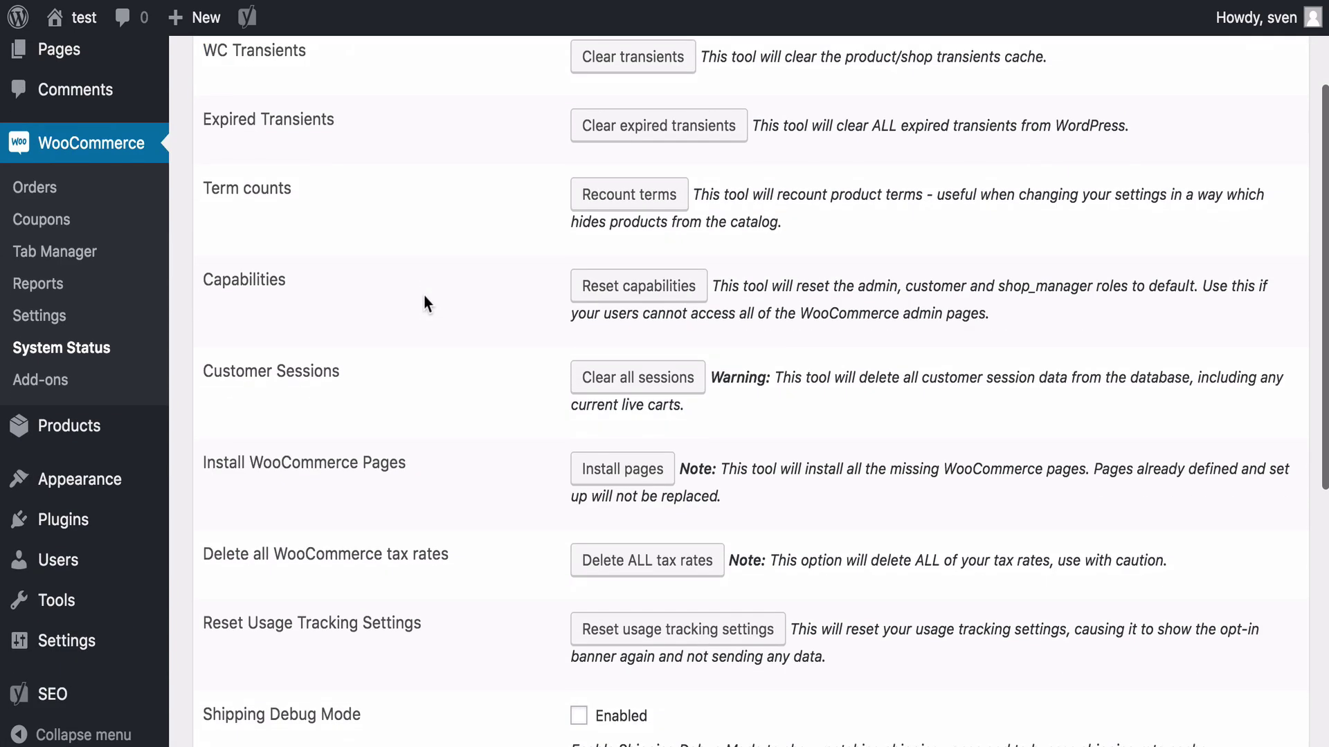
scroll(424, 293, "down", 2)
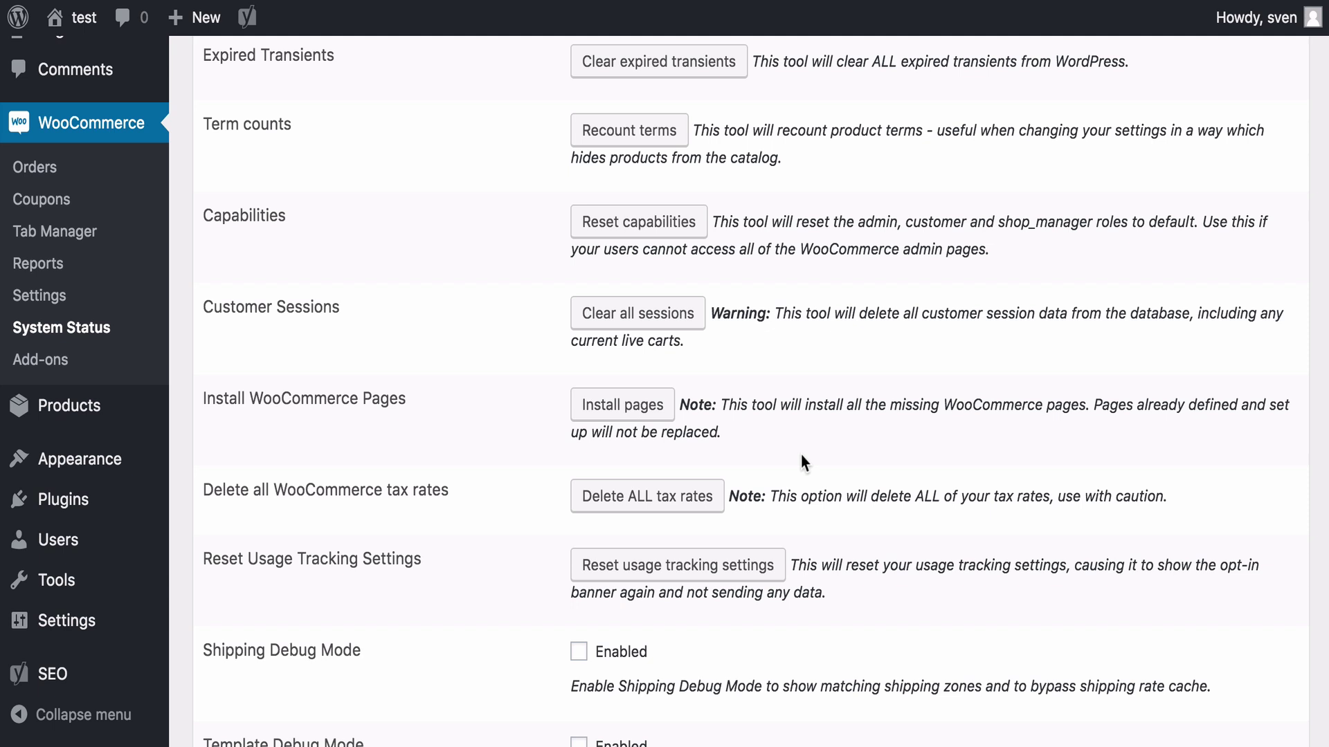
left_click(607, 415)
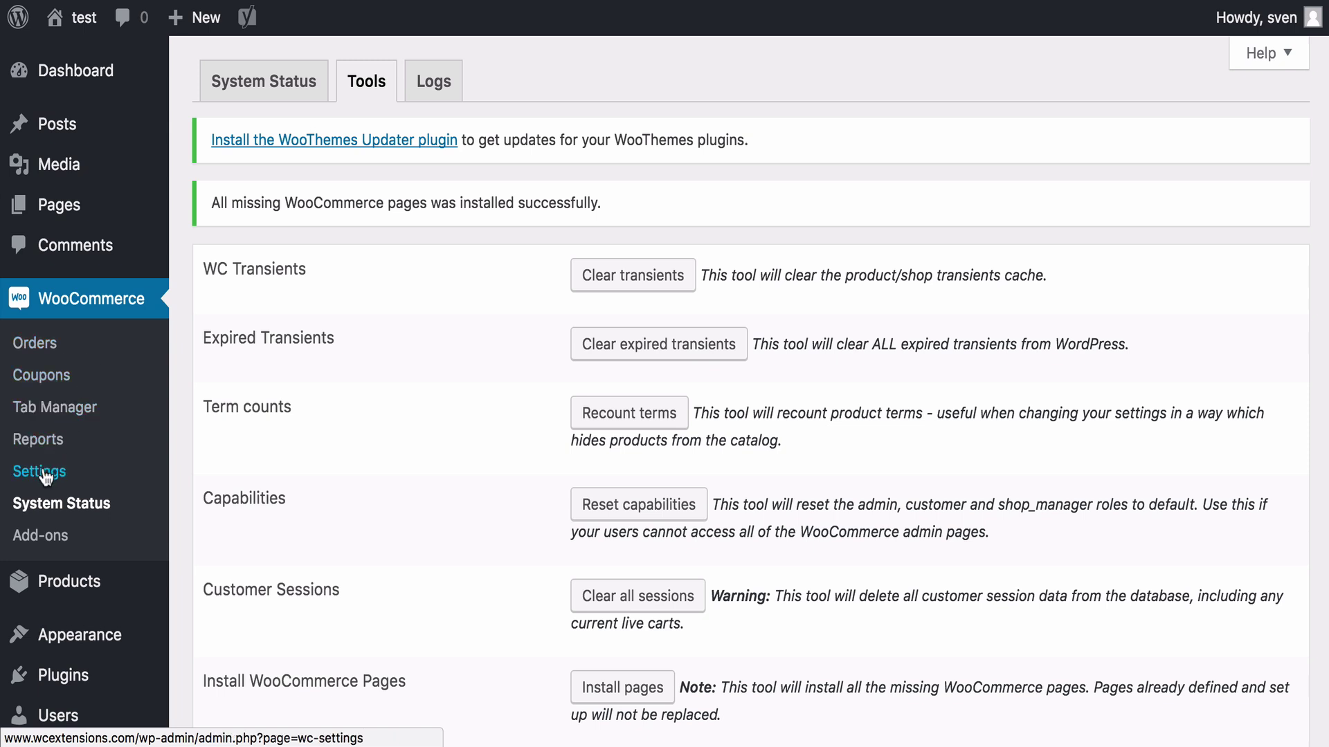
- Confirm Cart, Checkout, My Account and Shop appear as published pages, then return to WooCommerce
left_click(70, 210)
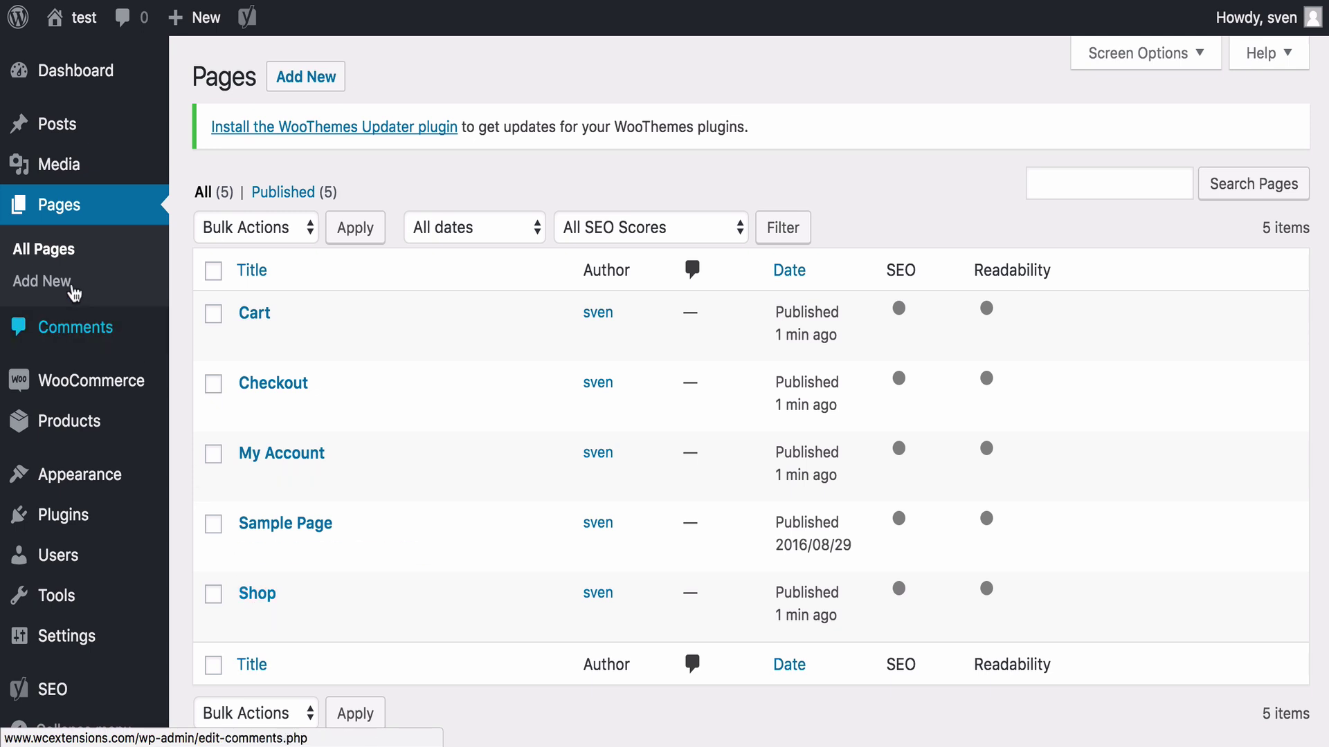
mouse_move(92, 299)
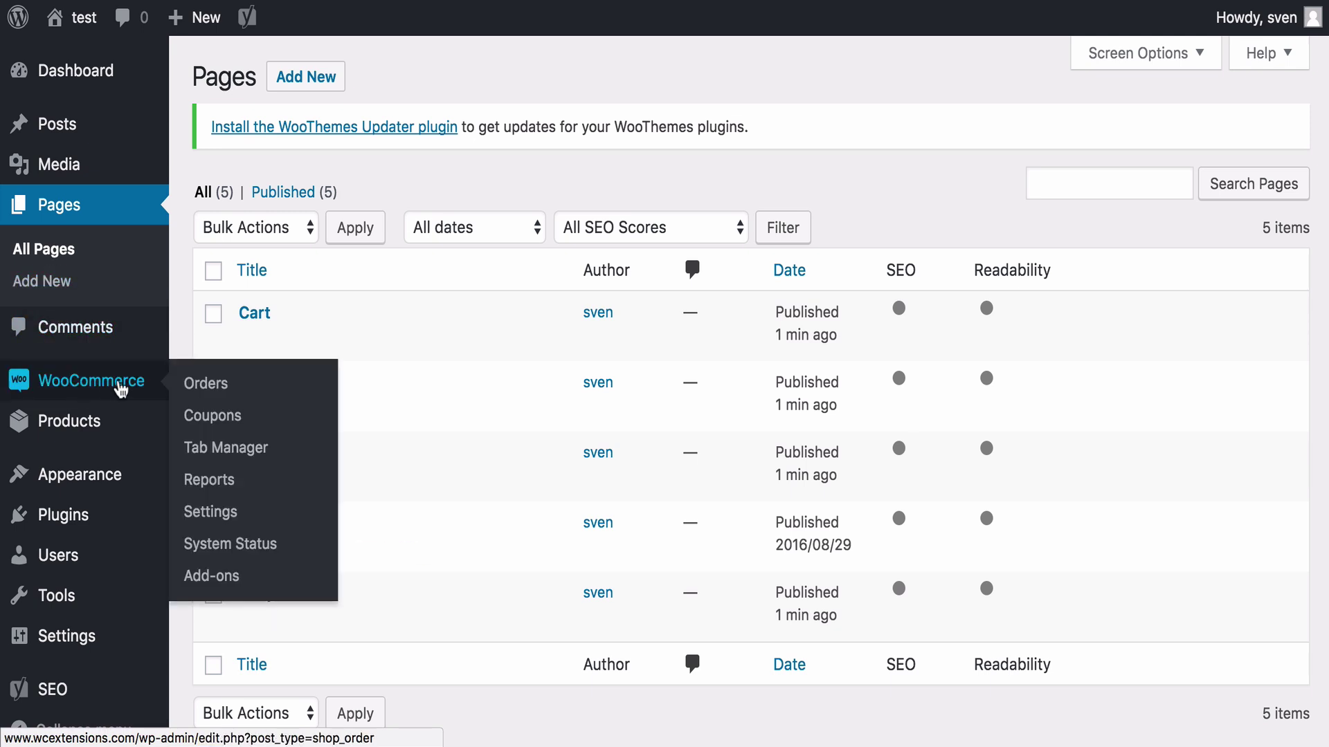
left_click(122, 389)
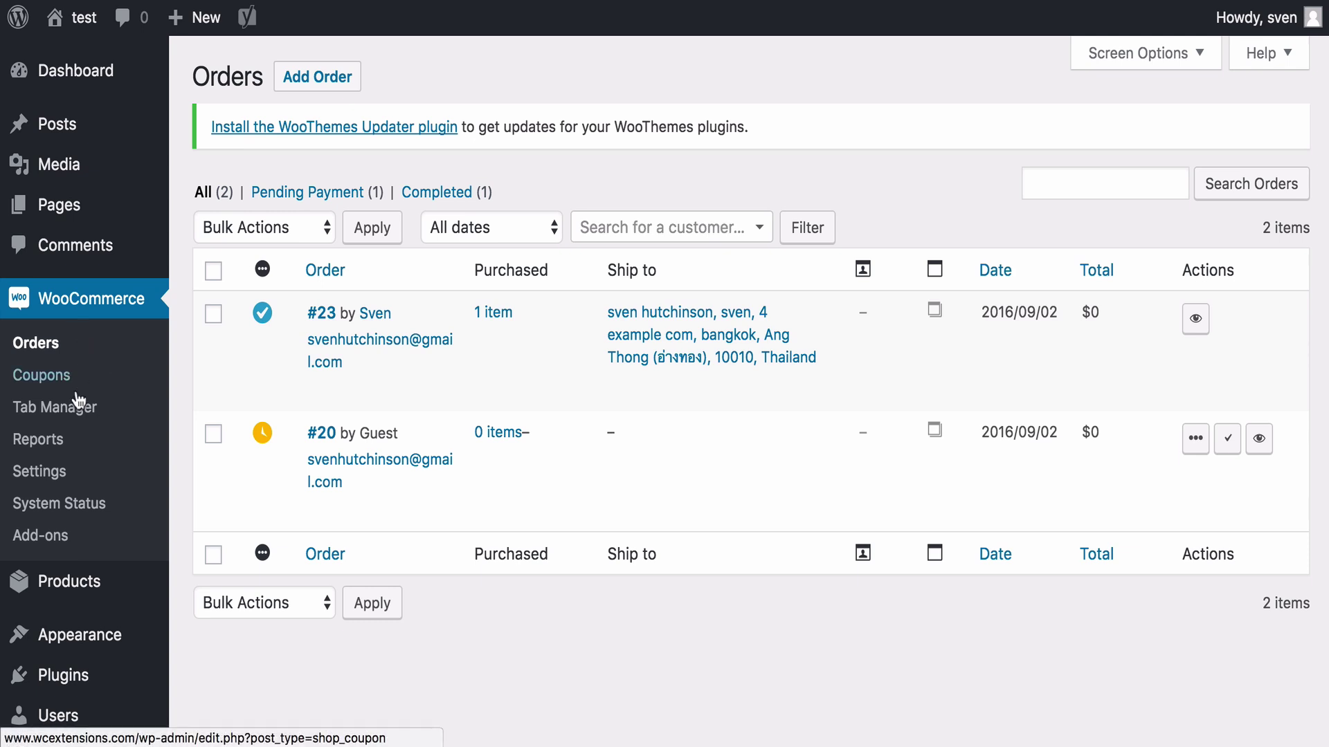
- Select Shop as the Shop Page under WooCommerce Settings > Products > Display
left_click(46, 482)
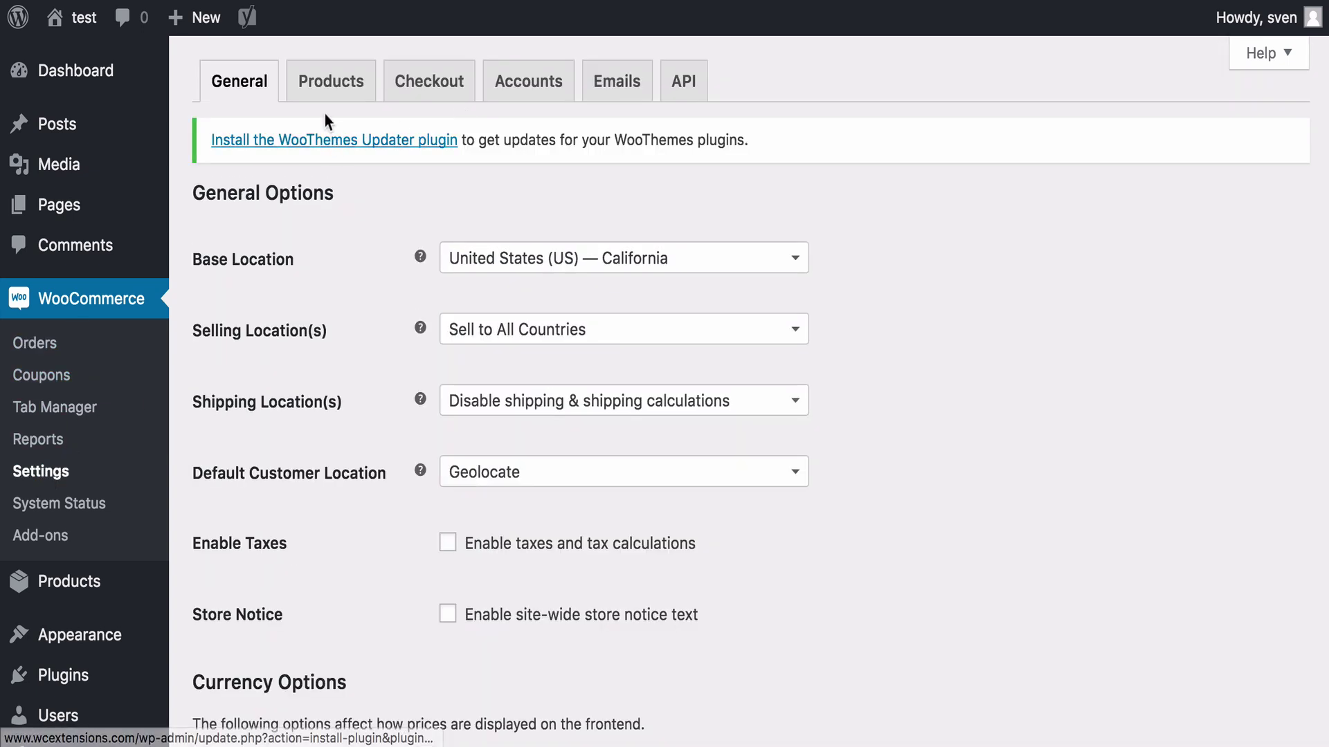
left_click(333, 89)
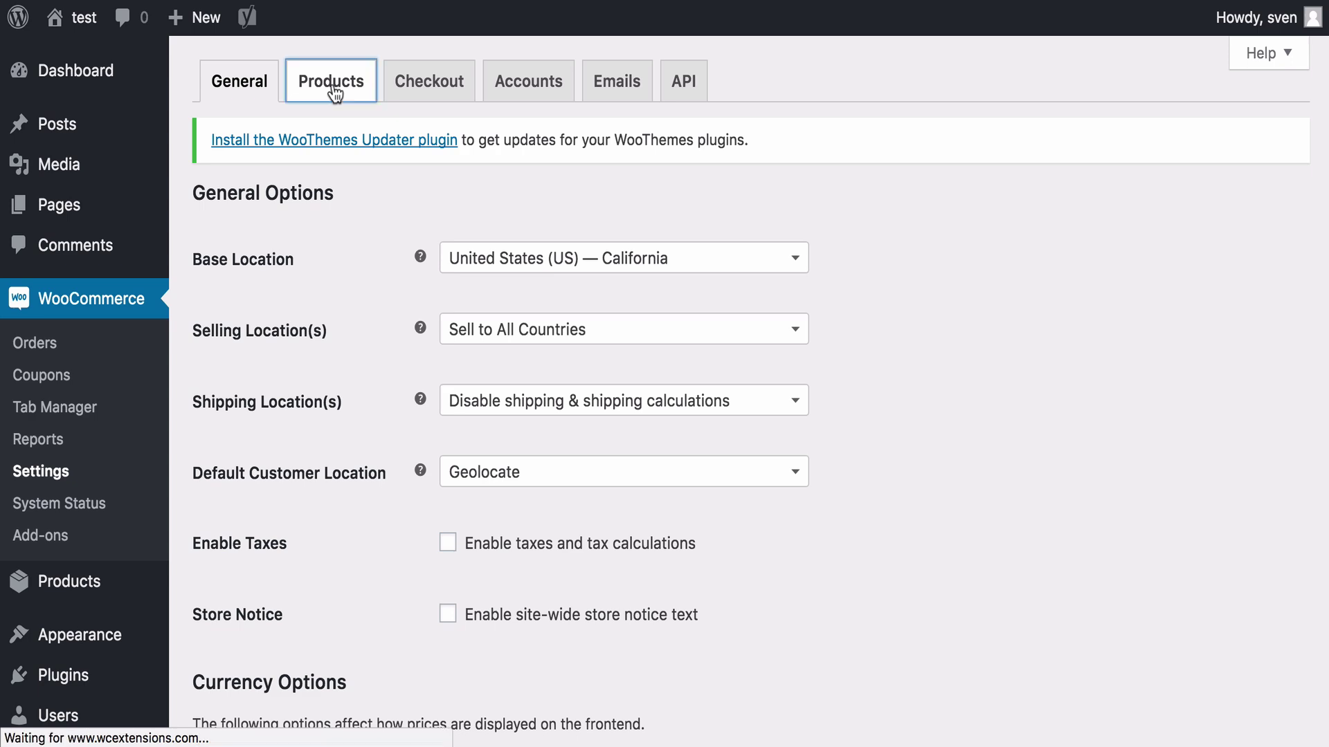
left_click(288, 195)
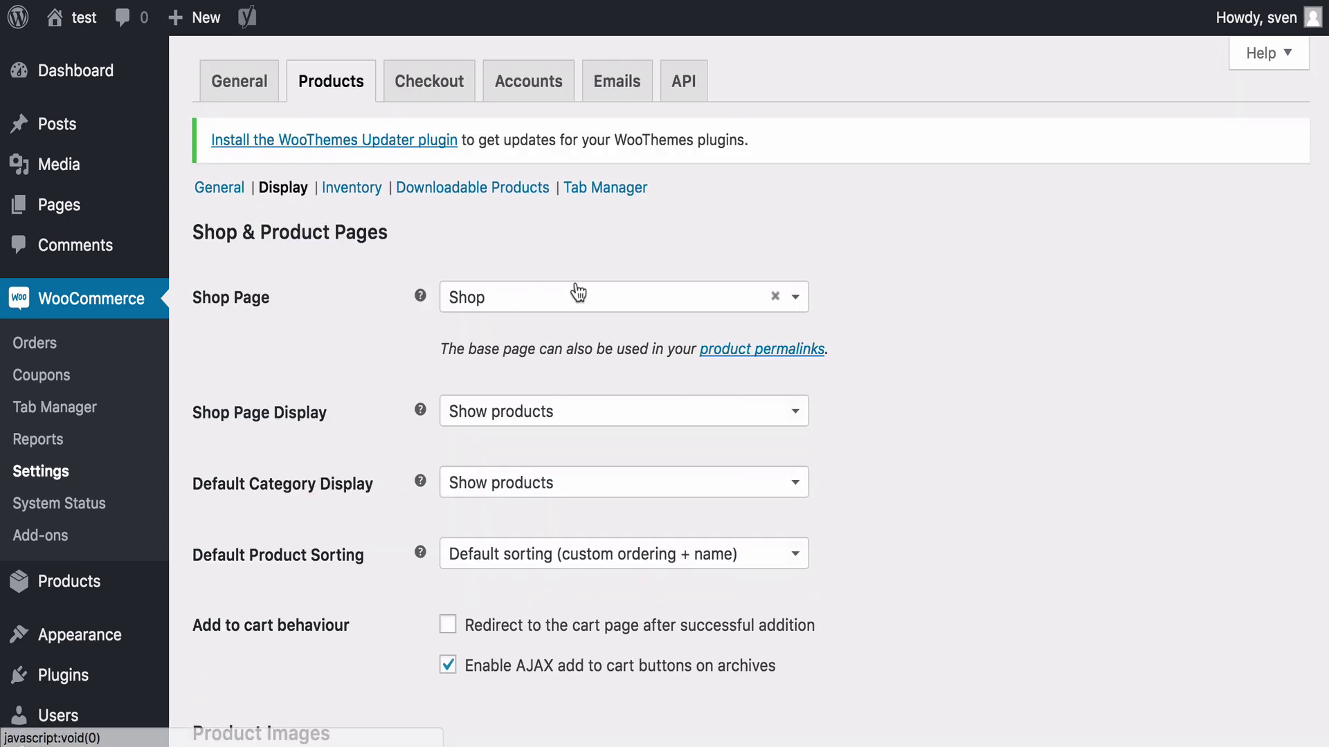
left_click(582, 296)
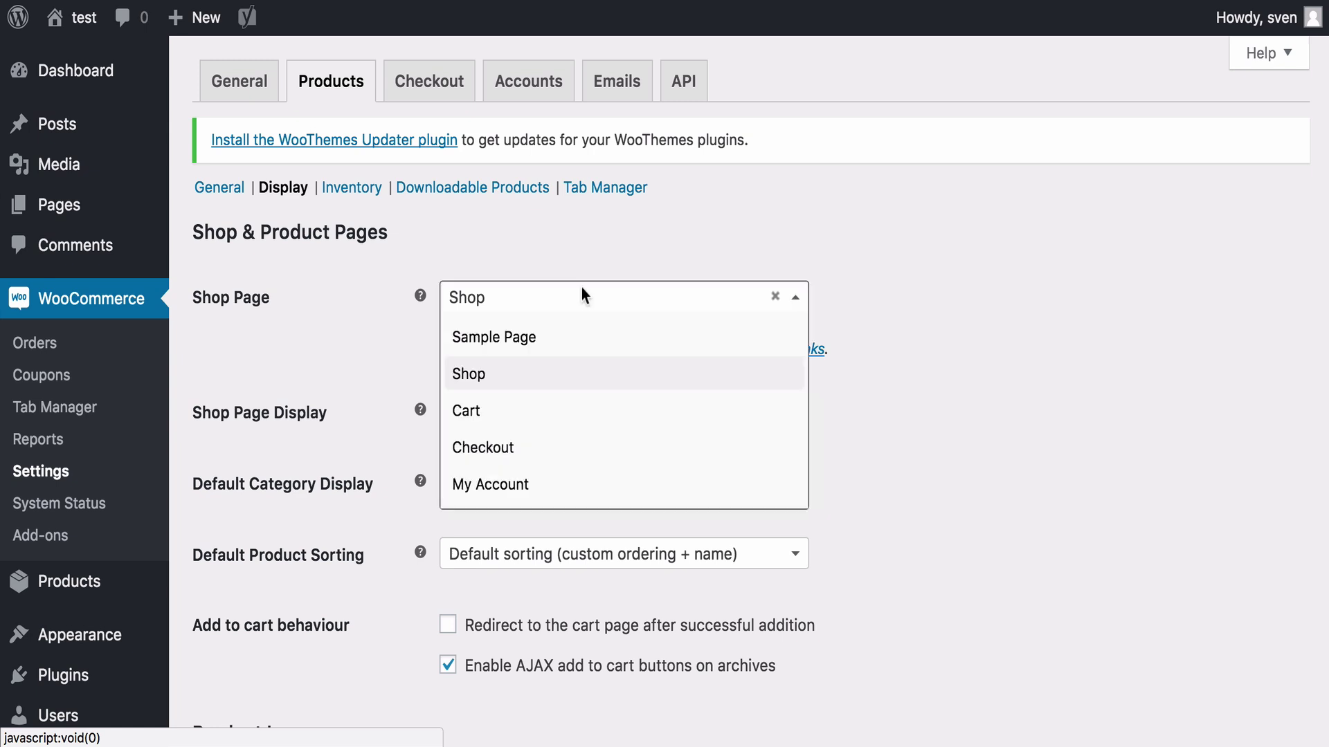
left_click(550, 374)
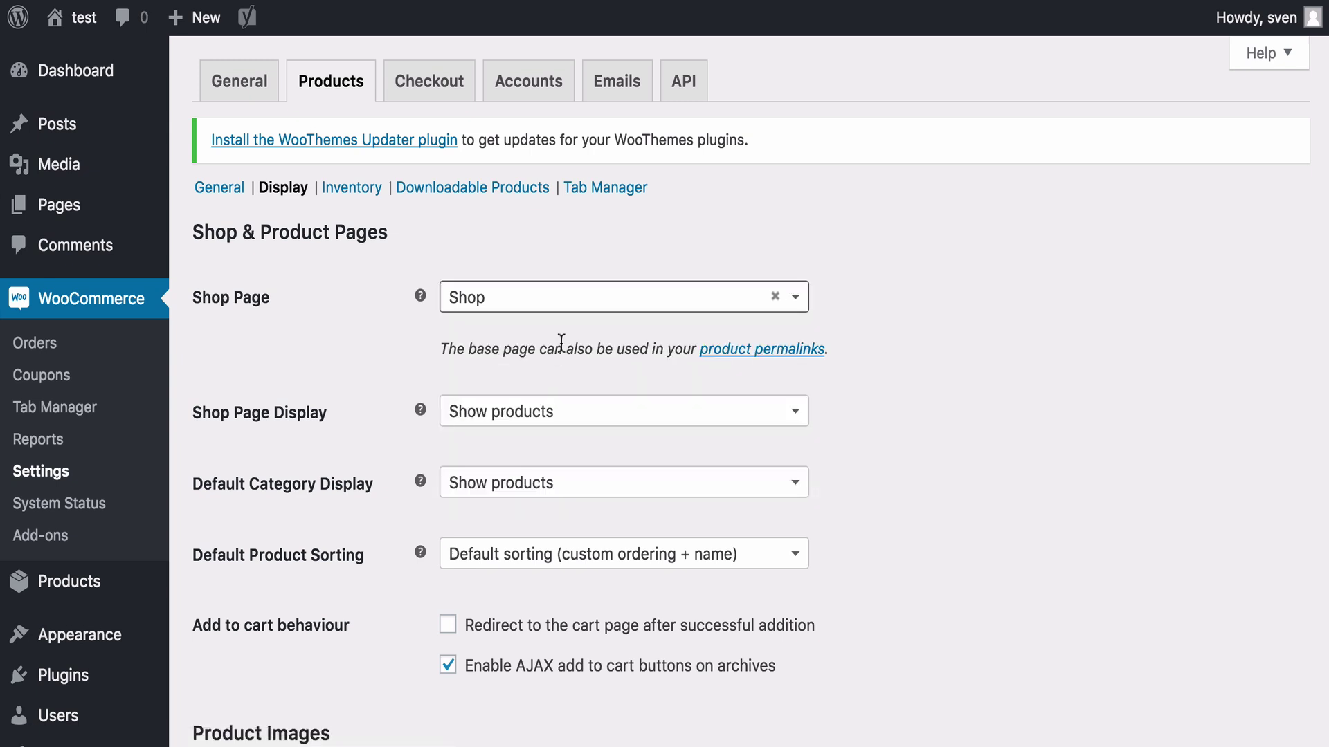
left_click(570, 303)
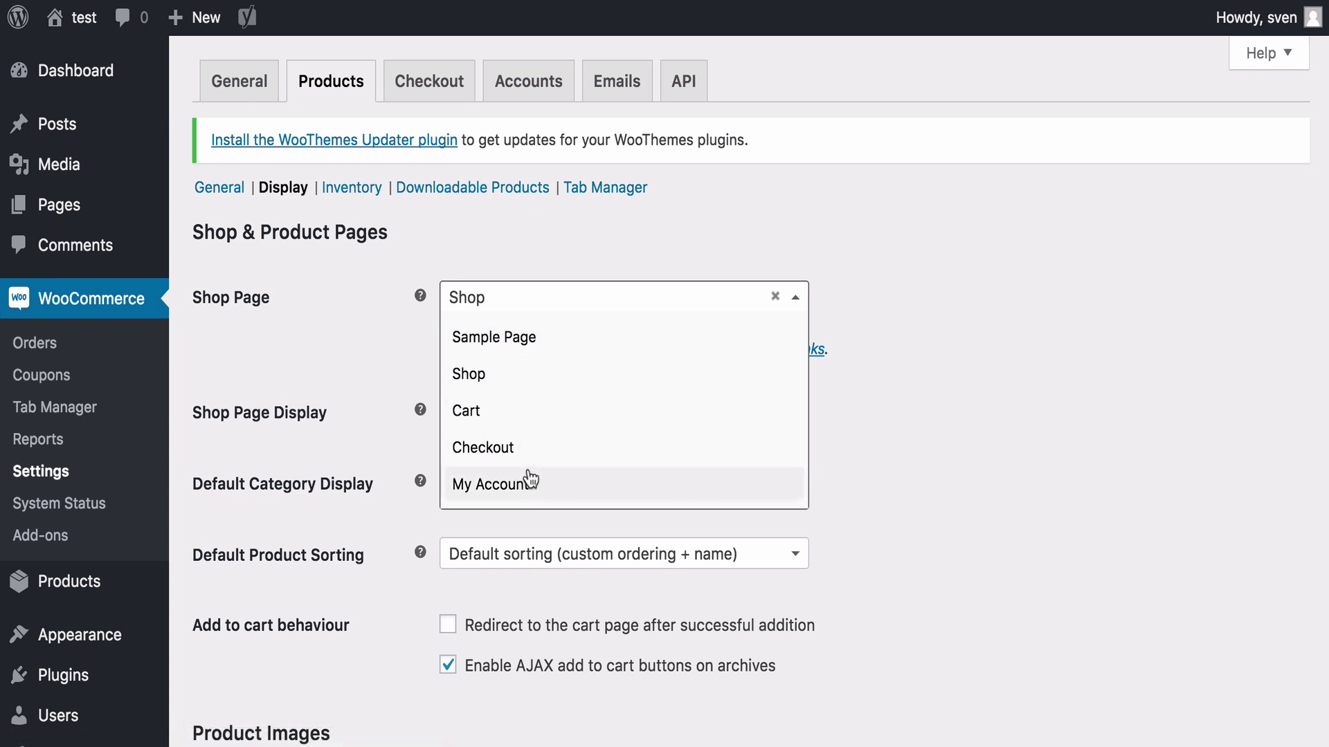
left_click(391, 346)
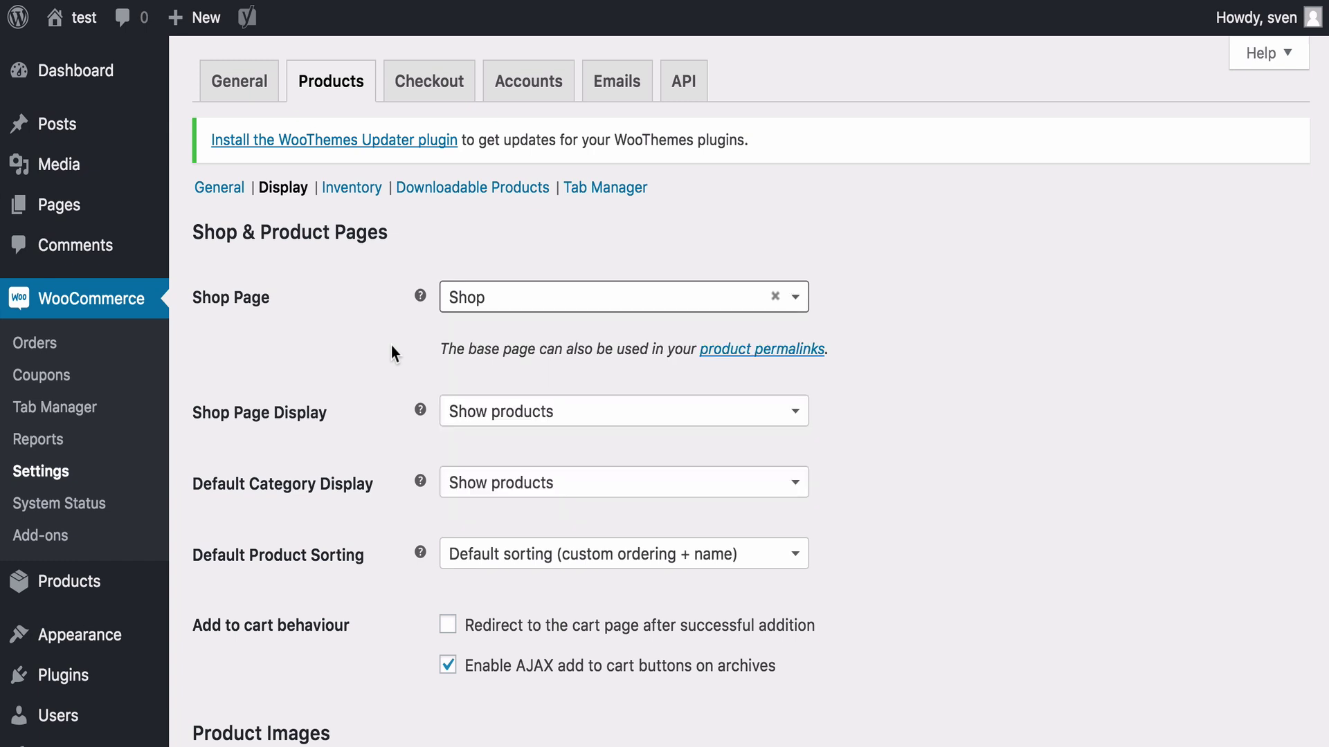